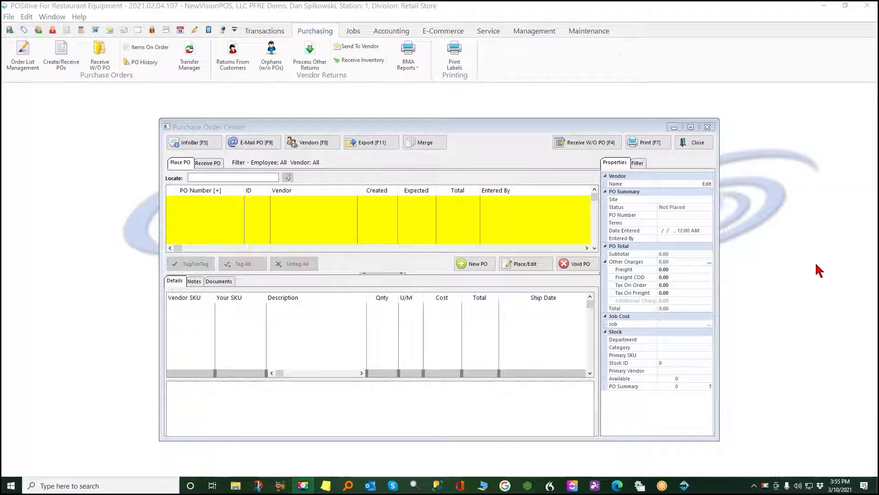
Create a new purchase order for the vendor Vision Kitchen Installers, keeping the default number, shipping and terms.
{"action": "left_click", "coordinate": [481, 267]}
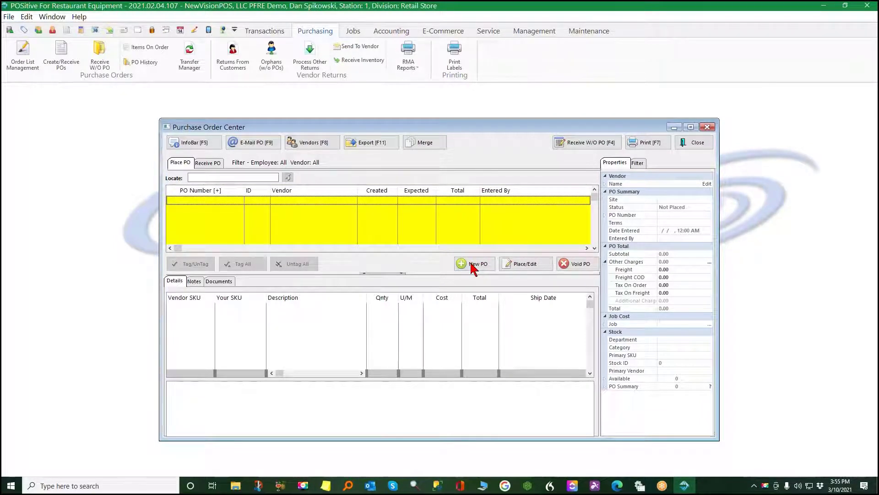
{"action": "left_click", "coordinate": [474, 266]}
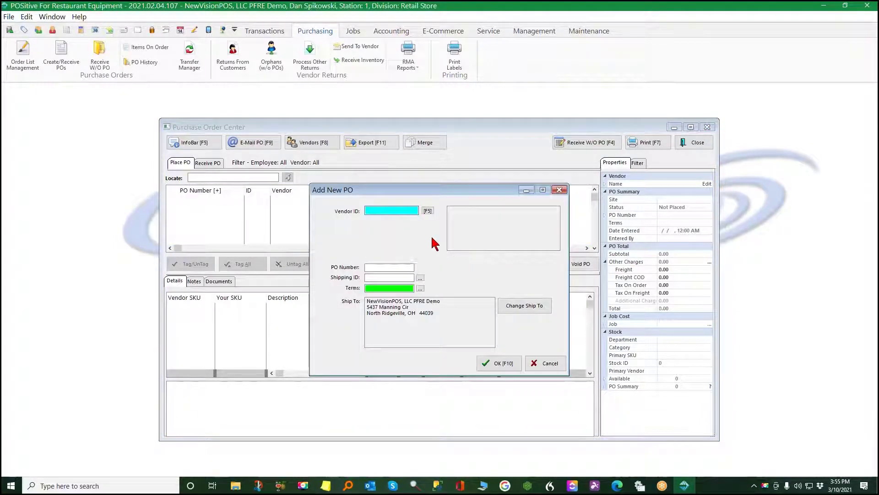
{"action": "left_click", "coordinate": [428, 210]}
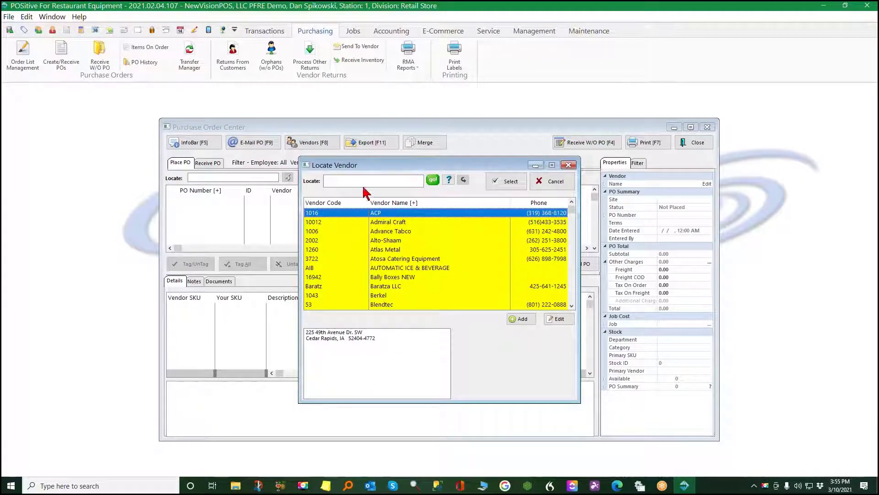
{"action": "left_click", "coordinate": [346, 182]}
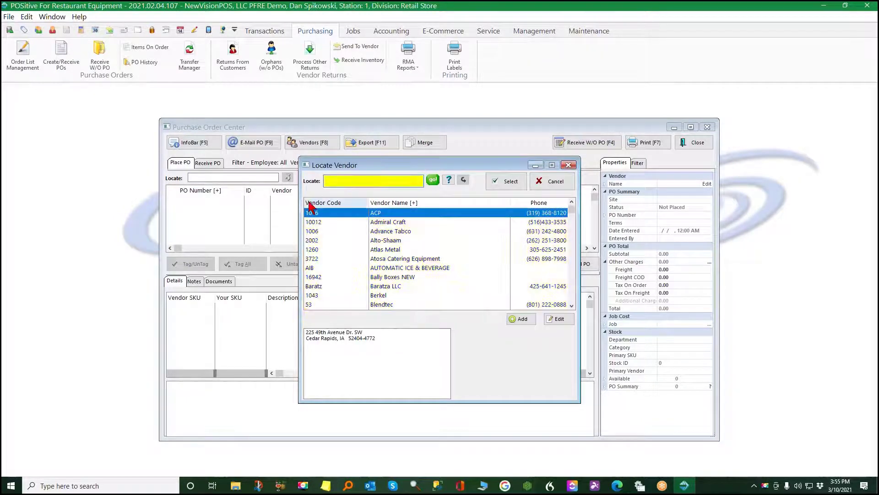
{"action": "type", "text": "VIS"}
{"action": "key", "text": "Return"}
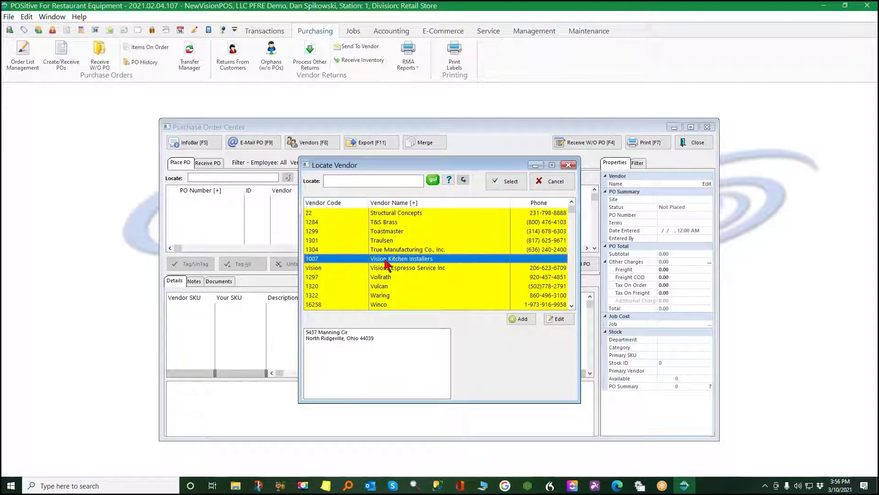
{"action": "left_click", "coordinate": [507, 183]}
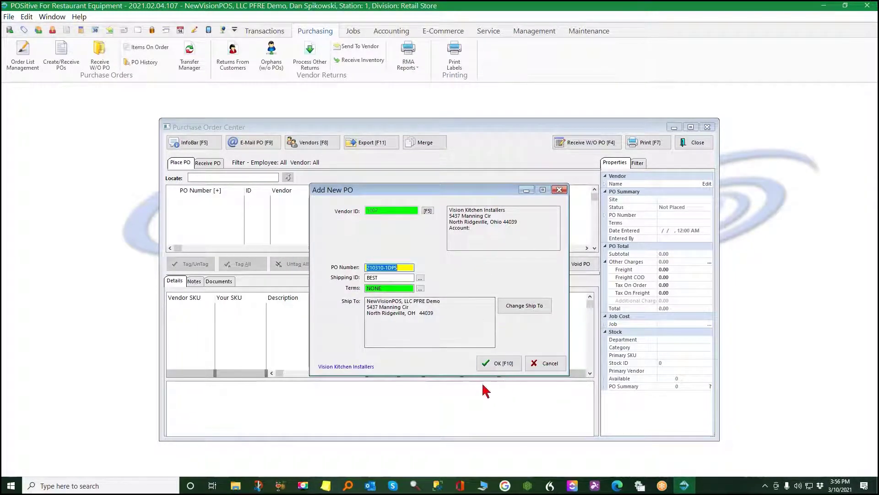
{"action": "left_click", "coordinate": [490, 362]}
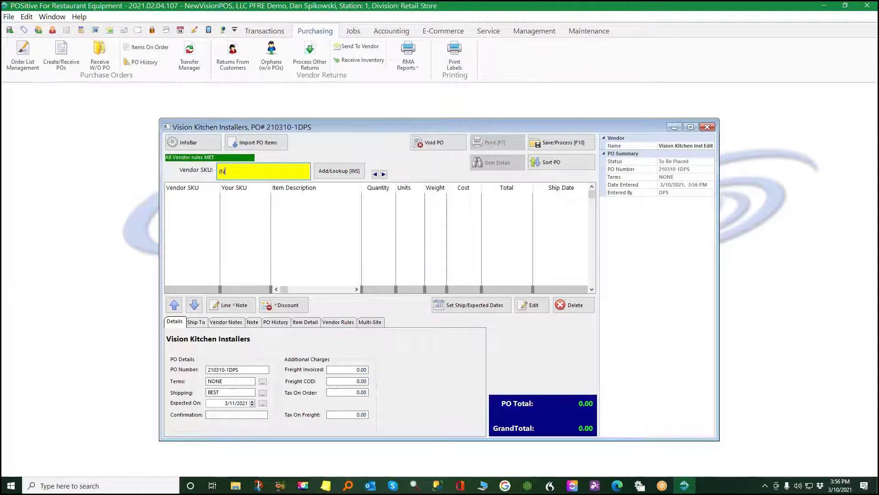
Add the INSTALL item to the purchase order with quantity 1 and a cost of 20000.
{"action": "type", "text": "STALL"}
{"action": "key", "text": "Return"}
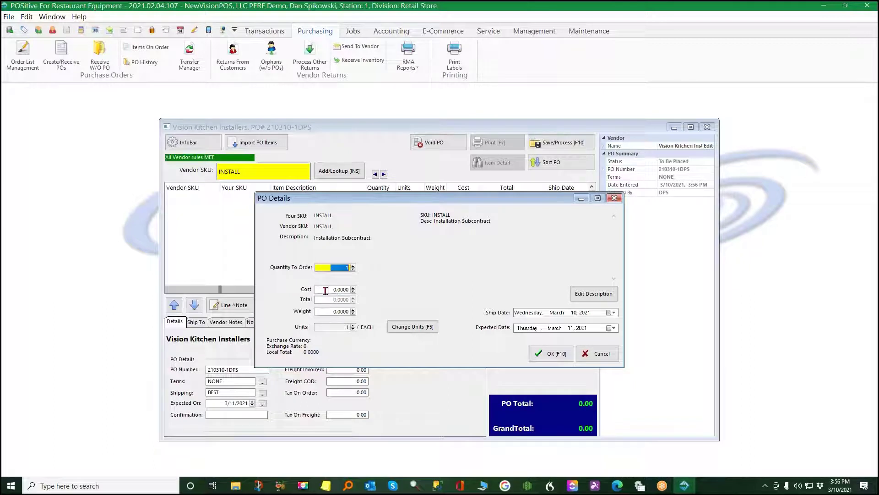
{"action": "left_click", "coordinate": [326, 290]}
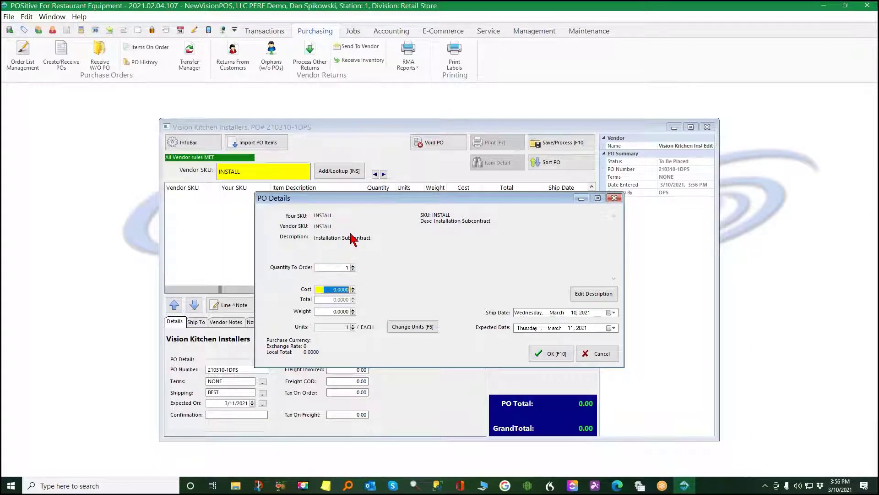
{"action": "type", "text": "2000"}
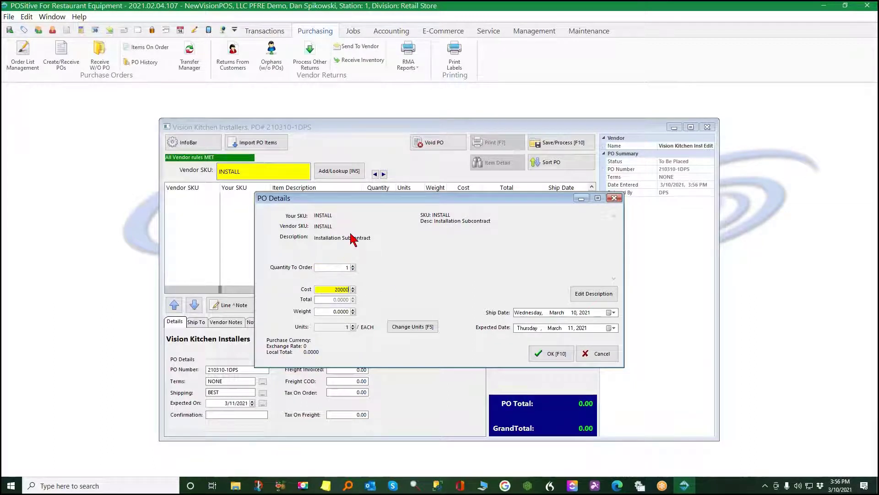
{"action": "type", "text": "0.00"}
{"action": "key", "text": "Tab"}
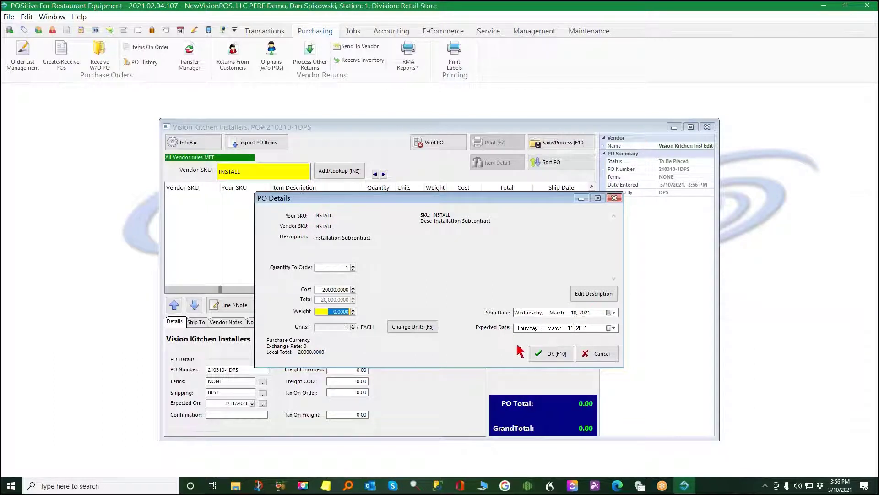
{"action": "left_click", "coordinate": [557, 356]}
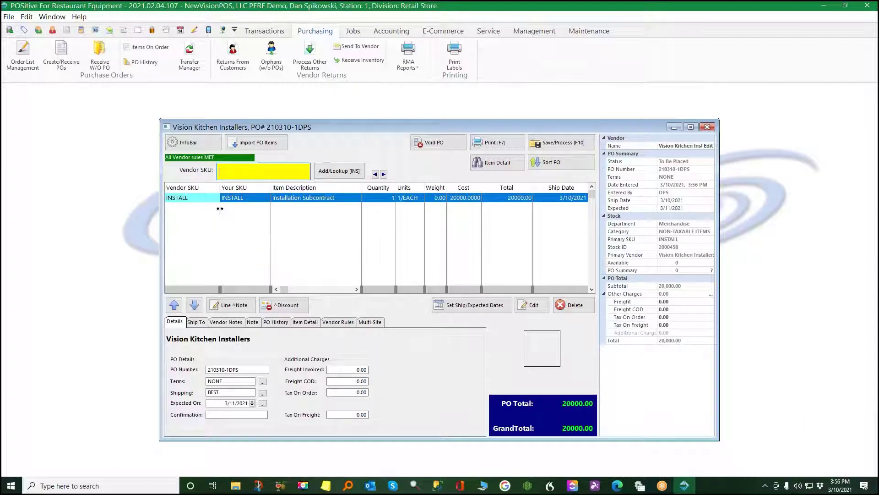
Process the purchase order immediately and show the list of purchase orders awaiting receipt.
{"action": "left_click", "coordinate": [563, 143]}
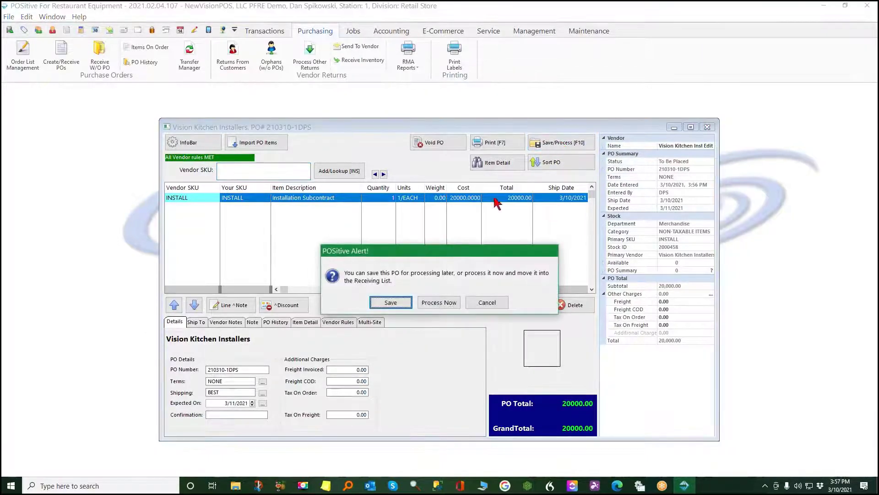
{"action": "left_click", "coordinate": [442, 303]}
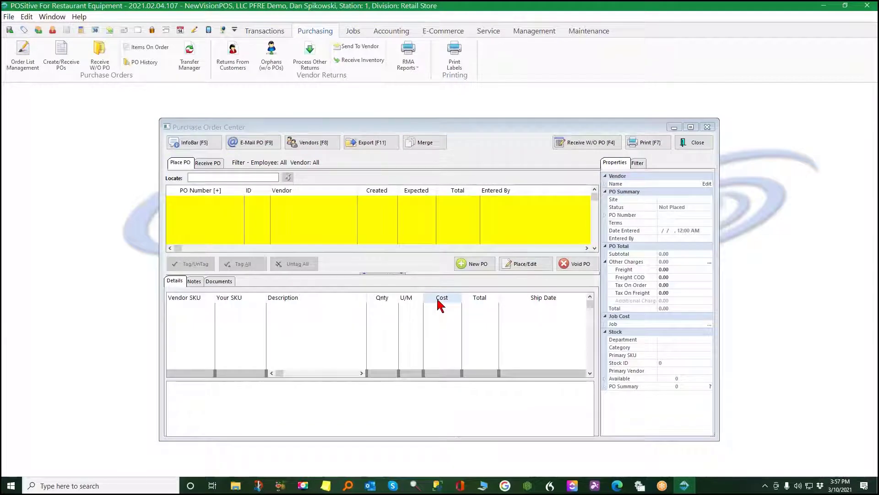
{"action": "left_click", "coordinate": [207, 163]}
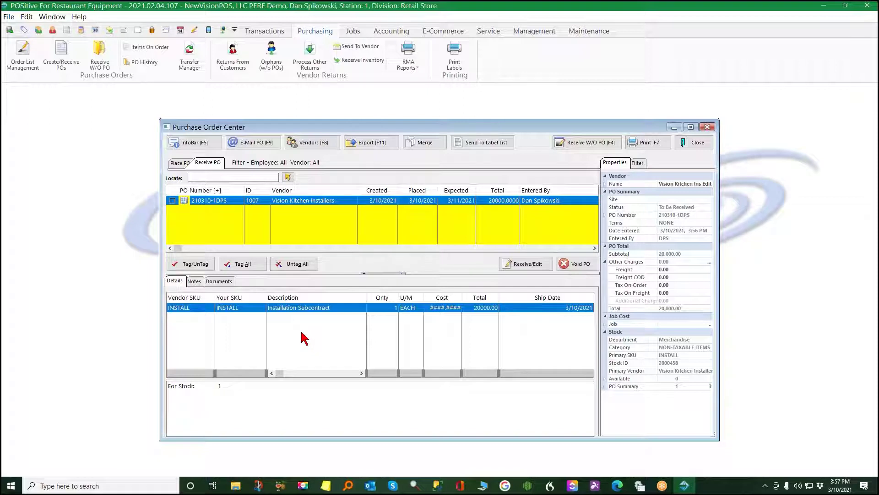
Open the Vision Kitchen Installers purchase order for receiving and enter the vendor's invoice number.
{"action": "left_click", "coordinate": [531, 265]}
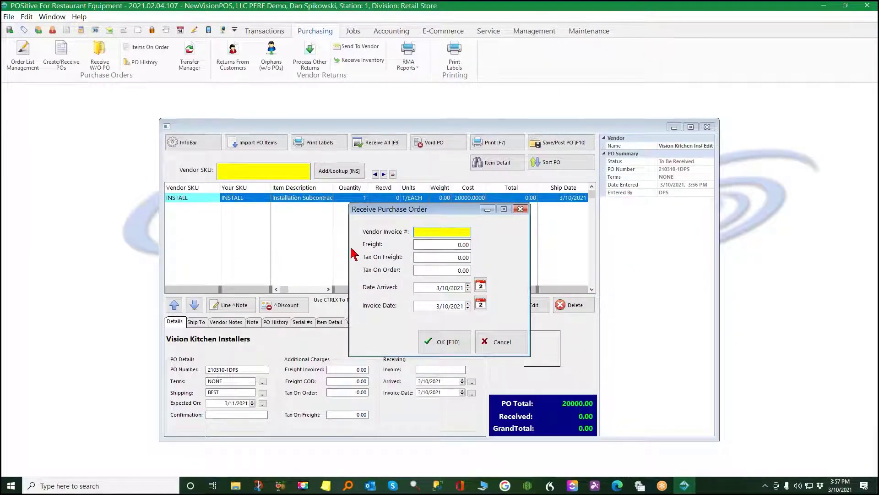
{"action": "type", "text": "54487"}
{"action": "left_click", "coordinate": [444, 342]}
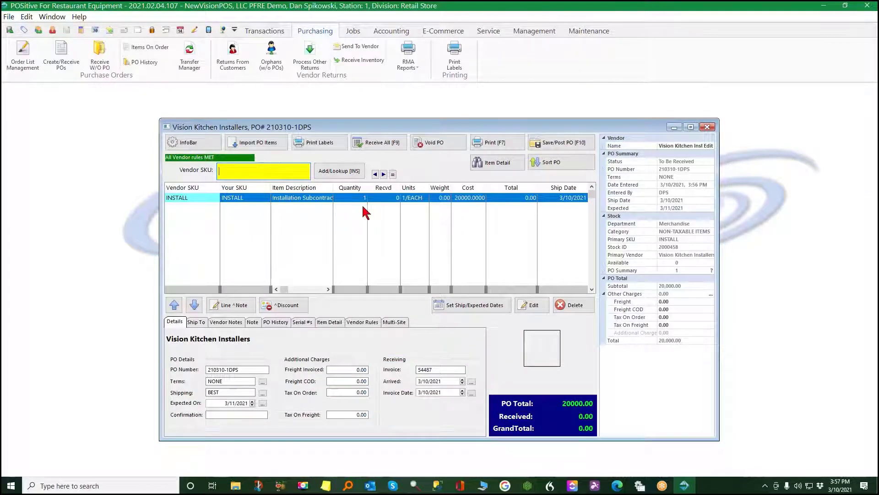
Receive one unit of the INSTALL line with cost 5000, weight 3 and serial number JOB101.
{"action": "left_click", "coordinate": [533, 306]}
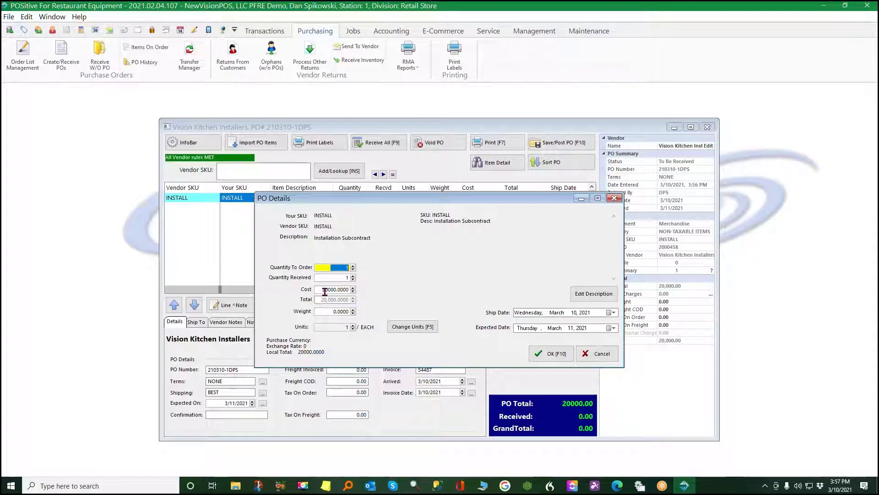
{"action": "left_click", "coordinate": [320, 292]}
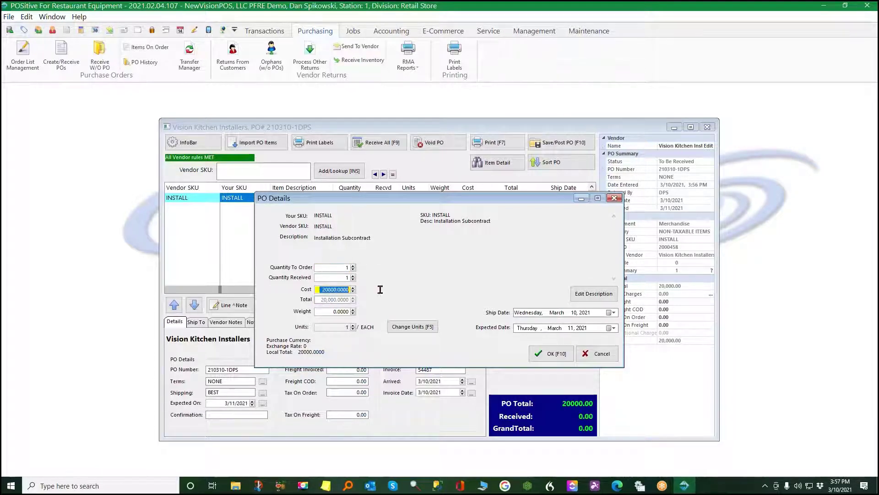
{"action": "type", "text": "5000."}
{"action": "key", "text": "Tab"}
{"action": "type", "text": "3"}
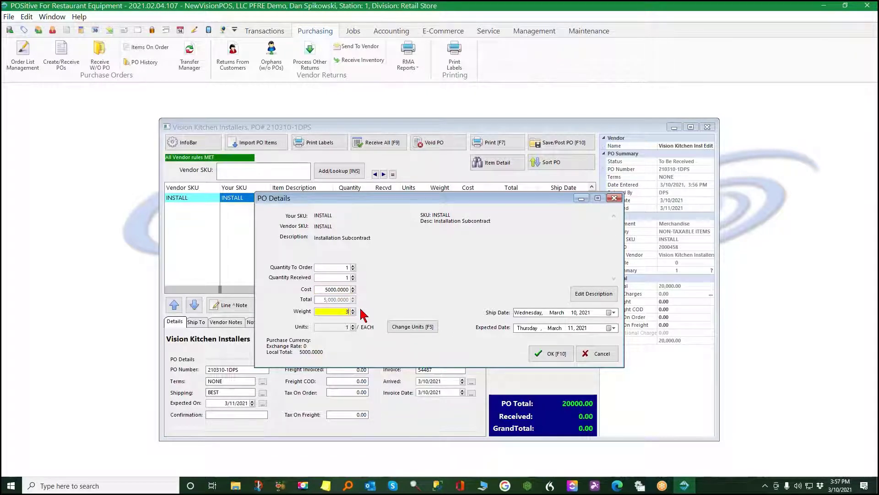
{"action": "left_click", "coordinate": [551, 353]}
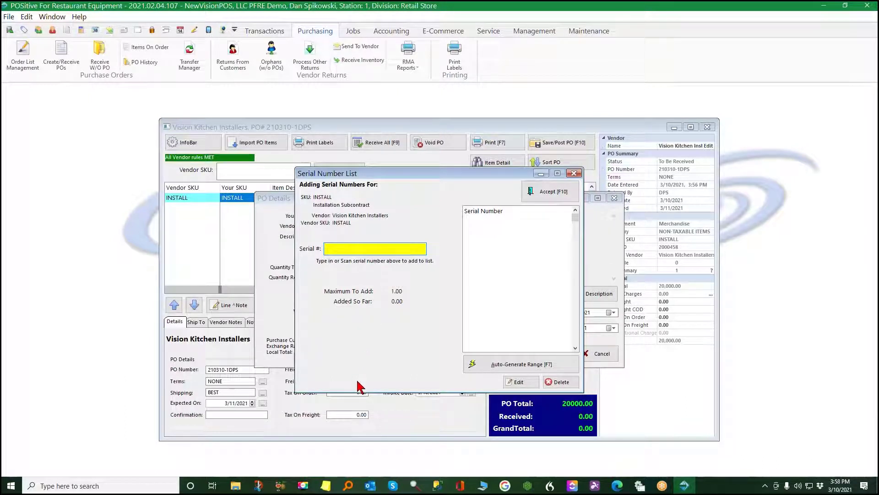
{"action": "type", "text": "JOB101"}
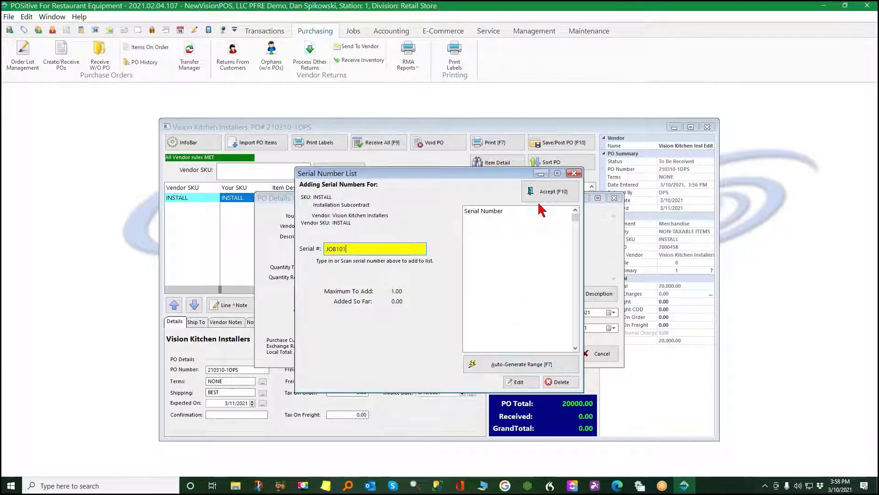
{"action": "left_click", "coordinate": [543, 190]}
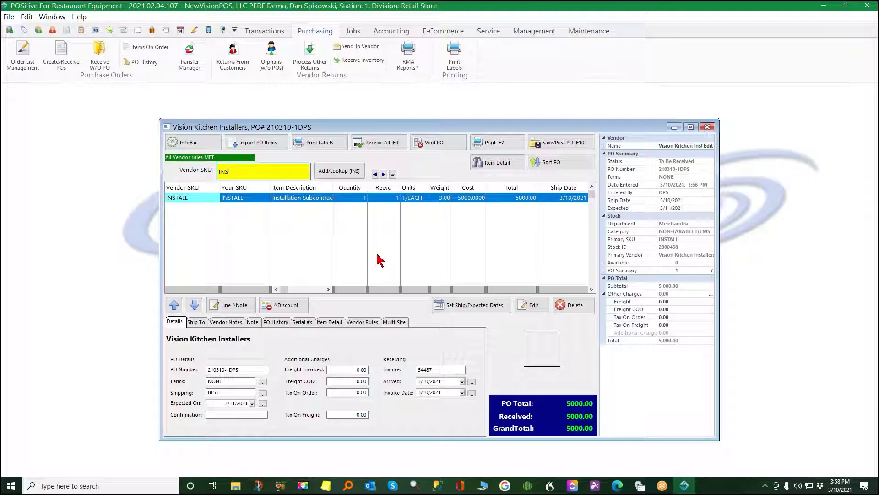
Add a second INSTALL line with one unit received, a cost of 15000 and serial number JOB 101.
{"action": "type", "text": "TALL"}
{"action": "key", "text": "Return"}
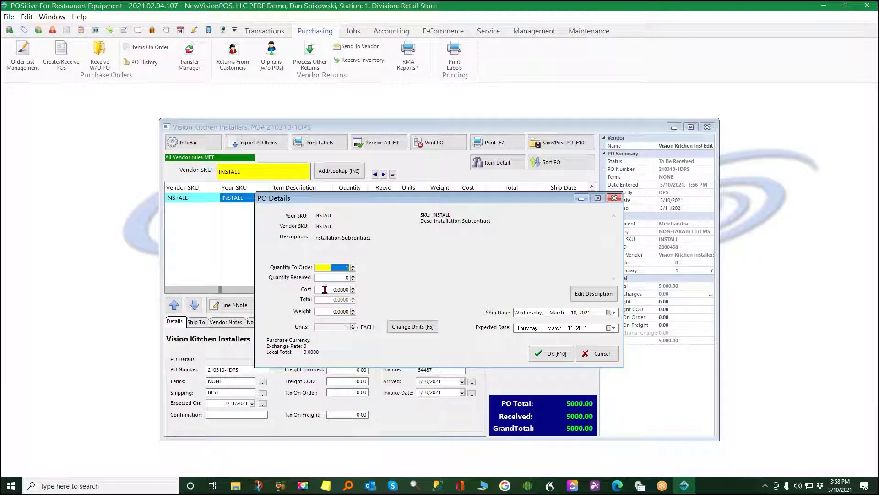
{"action": "left_click", "coordinate": [325, 290]}
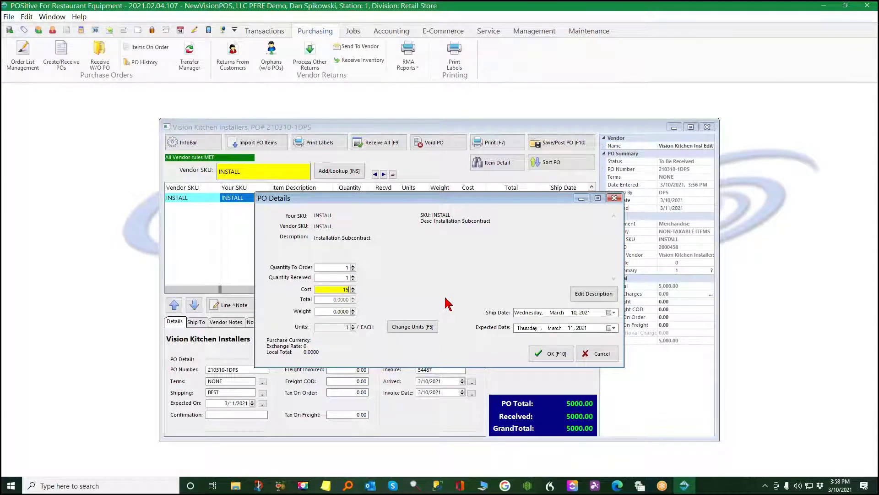
{"action": "type", "text": "000"}
{"action": "key", "text": "Tab"}
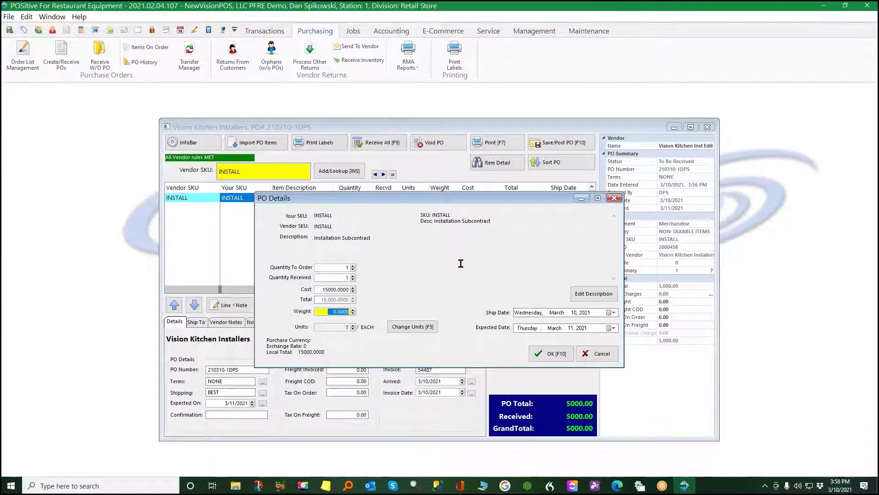
{"action": "left_click", "coordinate": [550, 355]}
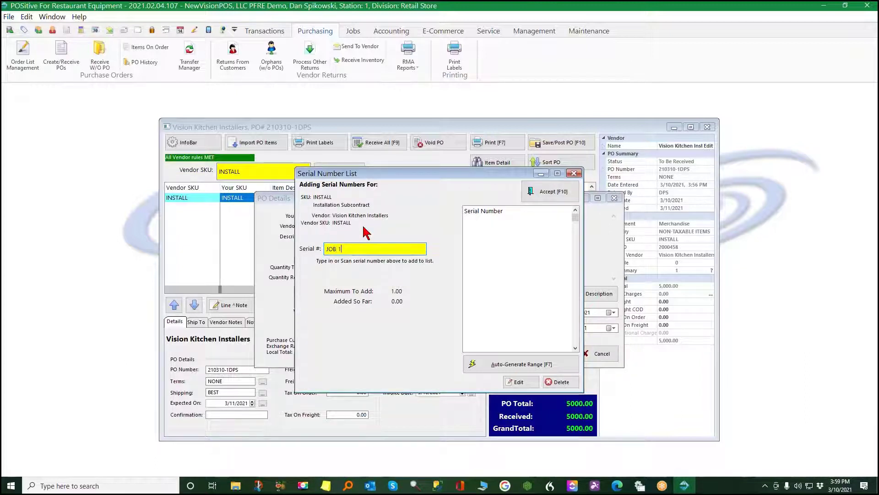
{"action": "type", "text": "1"}
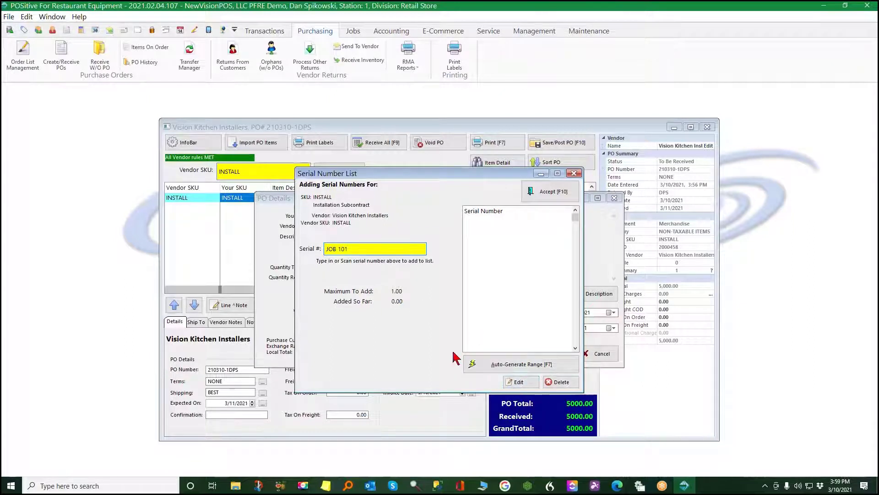
{"action": "left_click", "coordinate": [561, 197]}
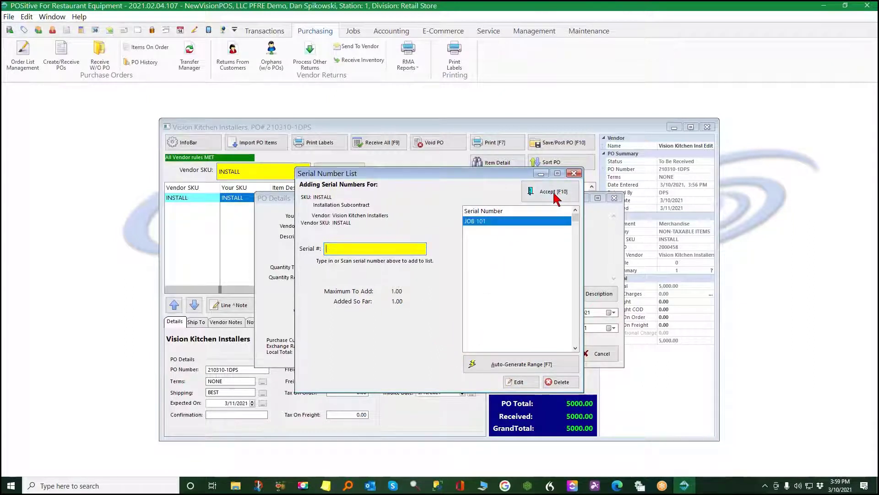
{"action": "left_click", "coordinate": [554, 192]}
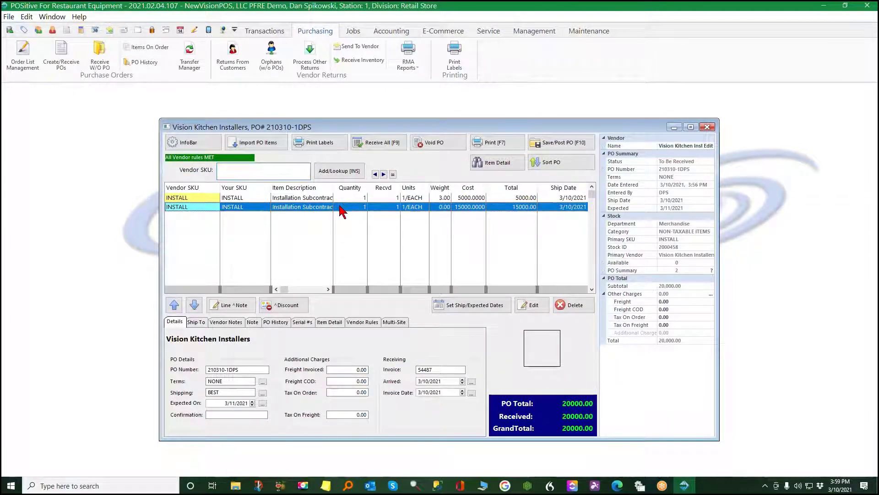
Set the quantity received on the 15000 INSTALL line to 0.
{"action": "double_click", "coordinate": [344, 210]}
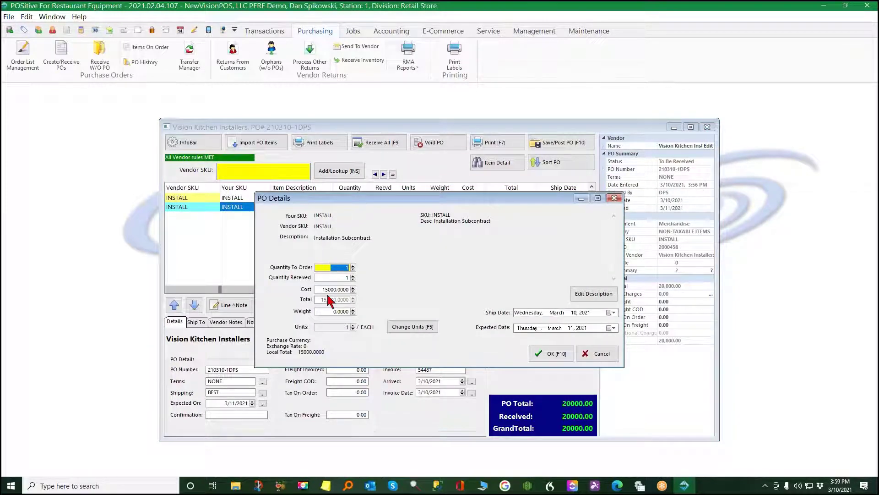
{"action": "left_click", "coordinate": [323, 278]}
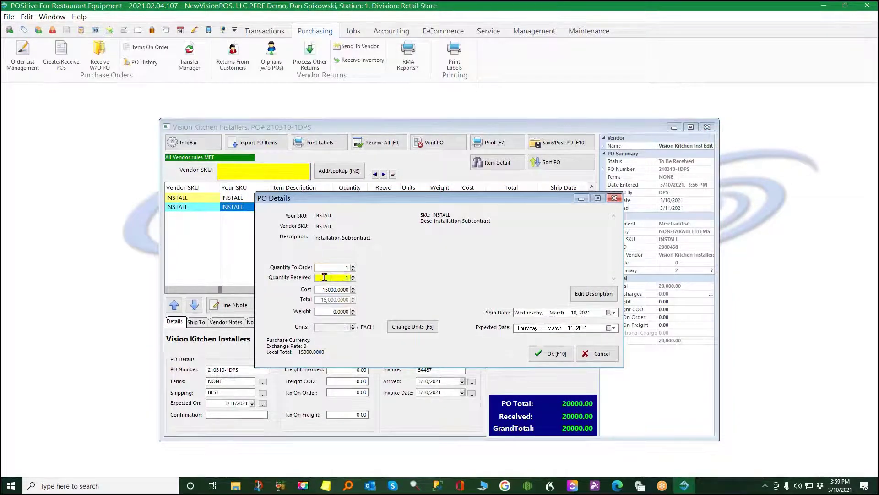
{"action": "type", "text": "0"}
{"action": "key", "text": "Tab"}
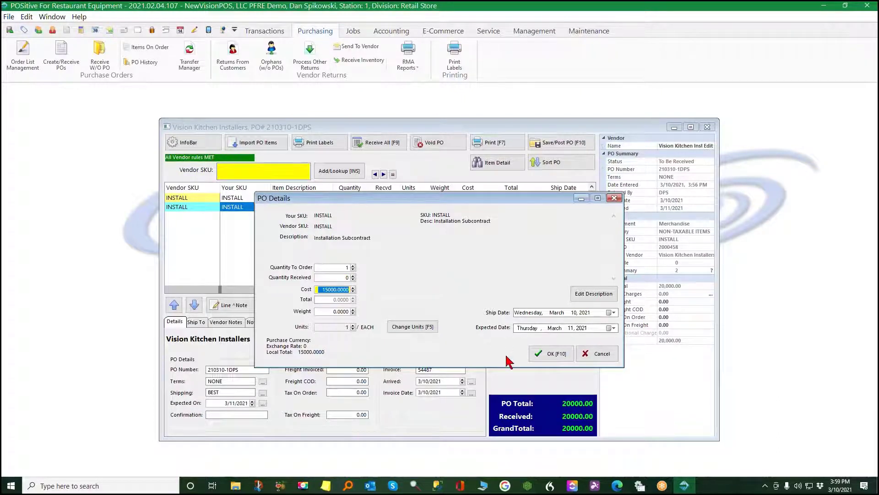
{"action": "left_click", "coordinate": [560, 357]}
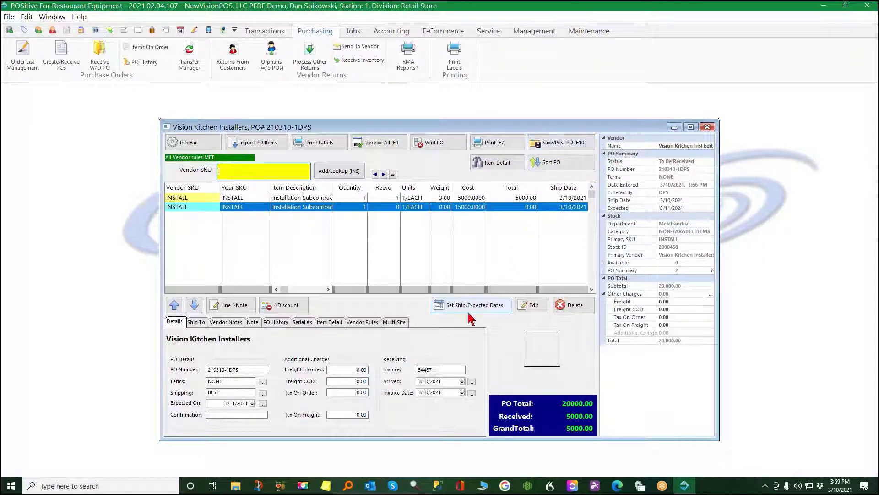
Post the Vision Kitchen Installers purchase order as received now, accept the JOB 101 serial number list and complete the receiving summary.
{"action": "left_click", "coordinate": [560, 146]}
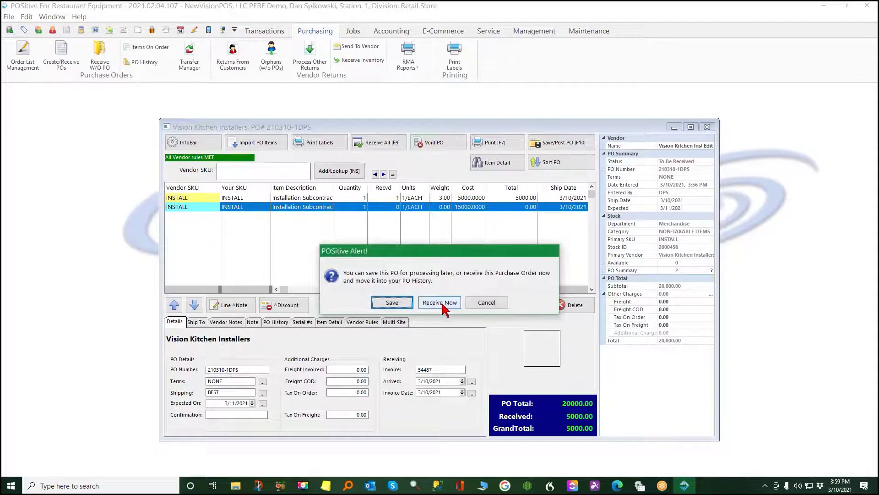
{"action": "left_click", "coordinate": [443, 306]}
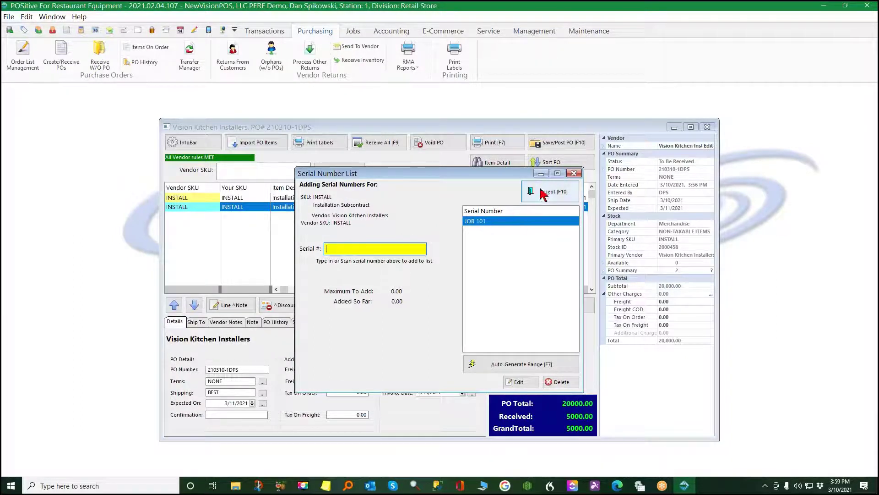
{"action": "left_click", "coordinate": [549, 192]}
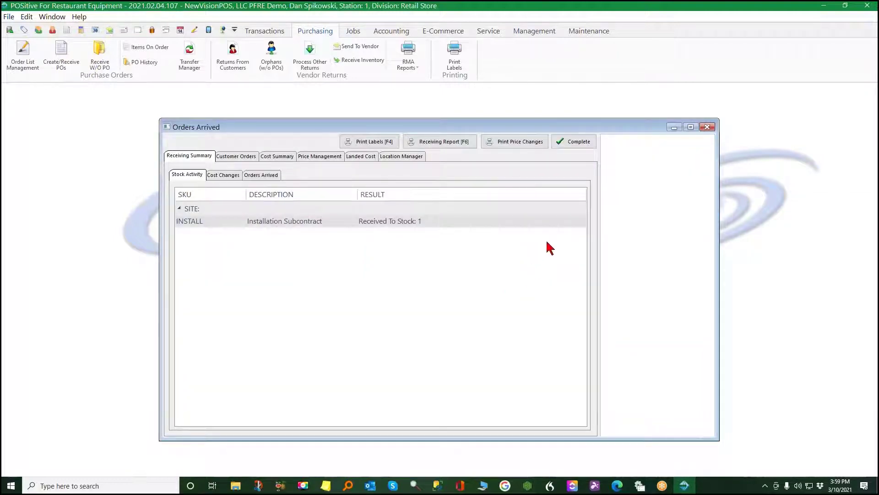
{"action": "left_click", "coordinate": [577, 142]}
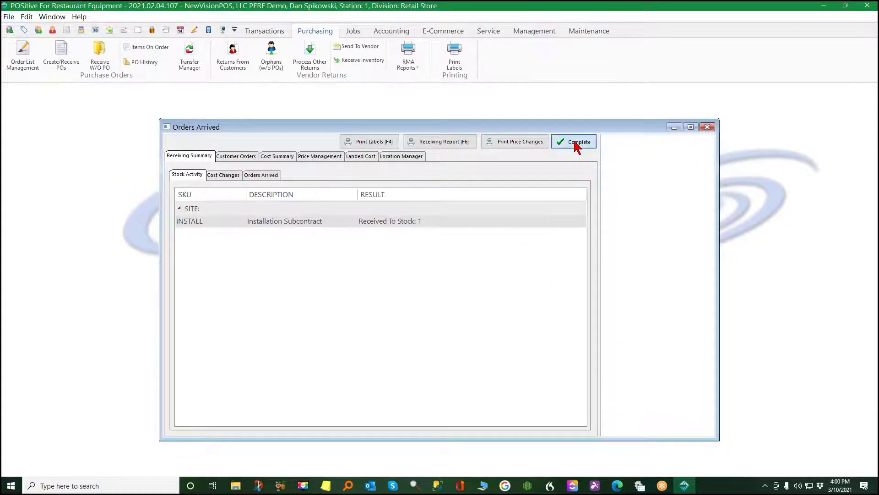
{"action": "left_click", "coordinate": [456, 303]}
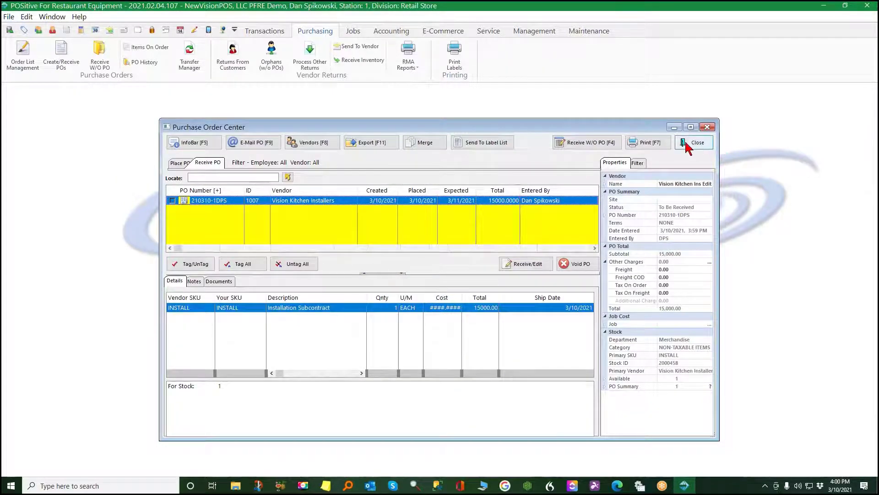
Close the Purchase Order Center and open AP Processing in accounts payable.
{"action": "left_click", "coordinate": [694, 142]}
{"action": "left_click", "coordinate": [398, 31]}
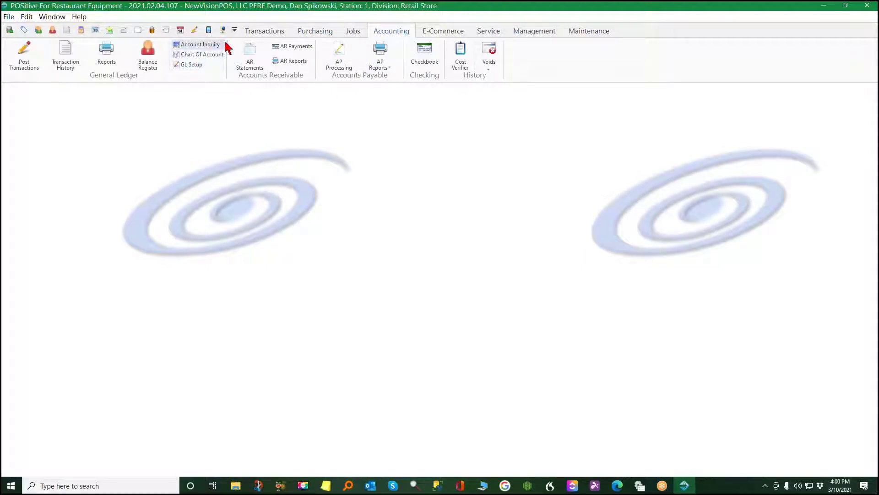
{"action": "left_click", "coordinate": [339, 60]}
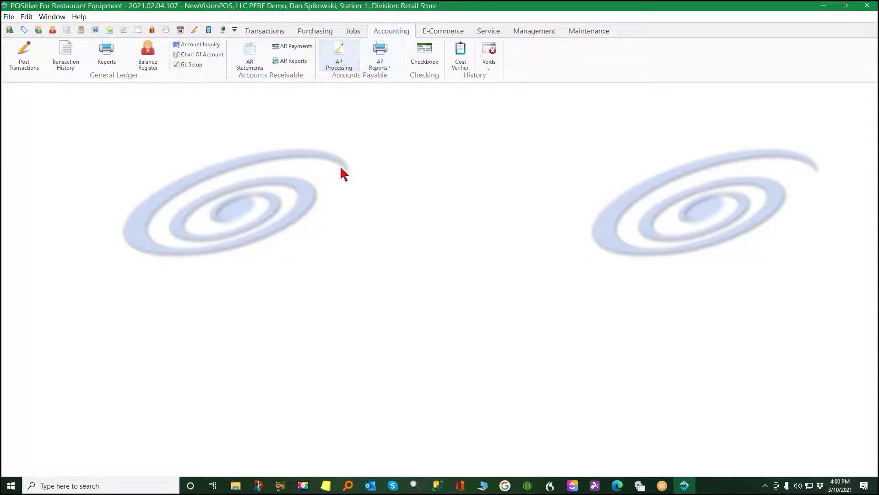